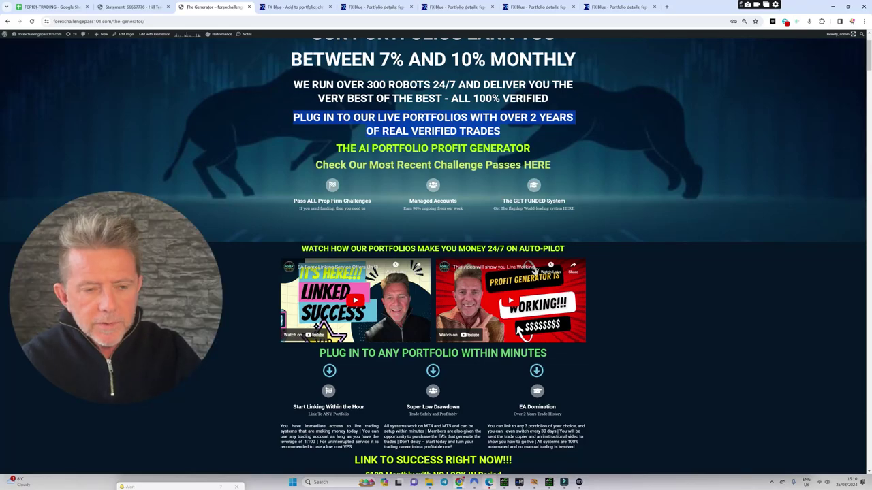
Step: Highlight the 'Plug in to our live portfolios' headline on the Generator page
click(502, 135)
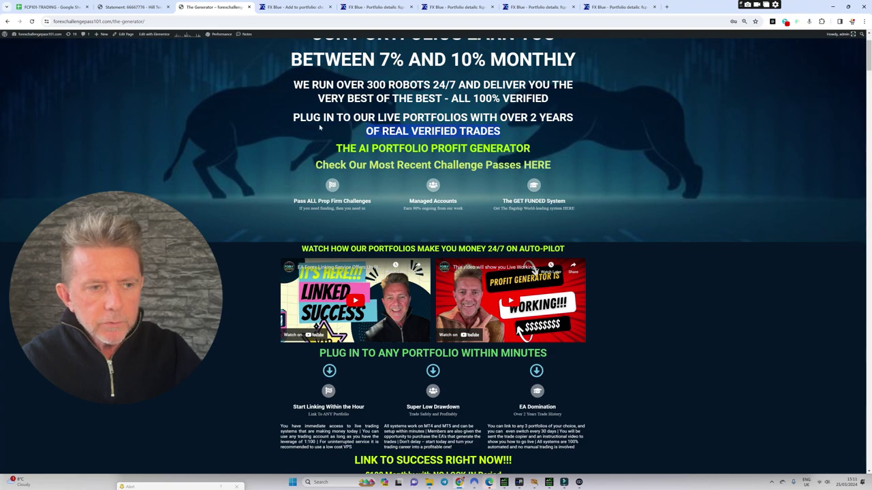
drag(576, 117, 293, 117)
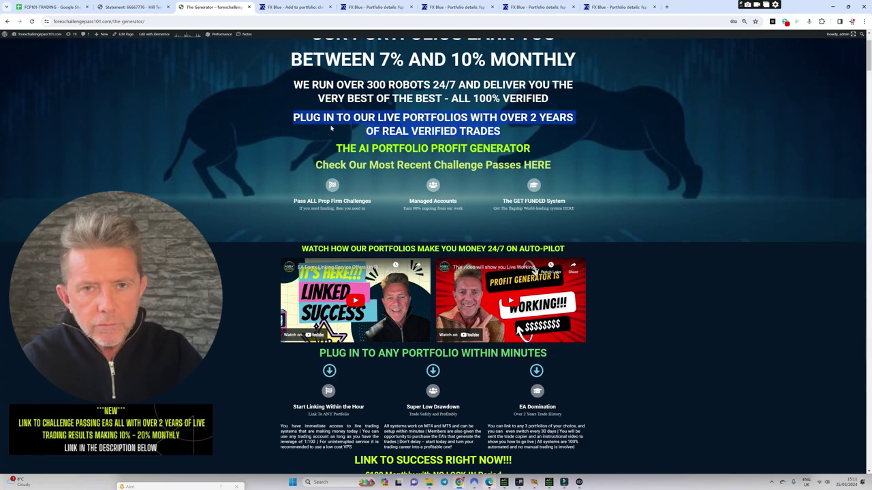
click(502, 133)
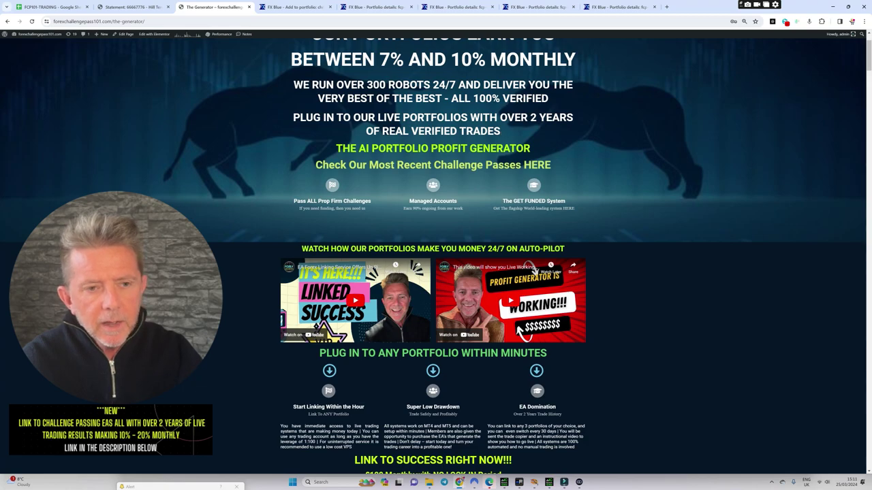
drag(504, 134, 313, 118)
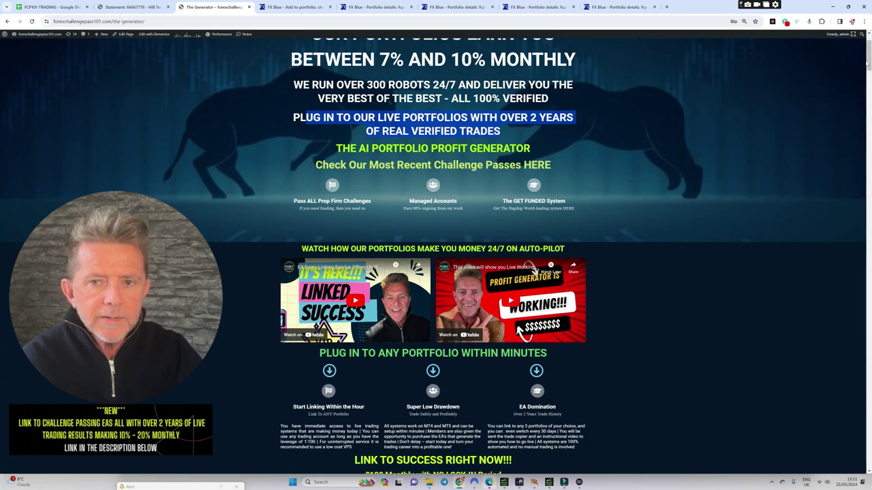
Step: Scroll down to the Portfolio Aquarius section with its live FX Blue report
scroll(0, 78, down, 4)
scroll(0, 78, down, 2)
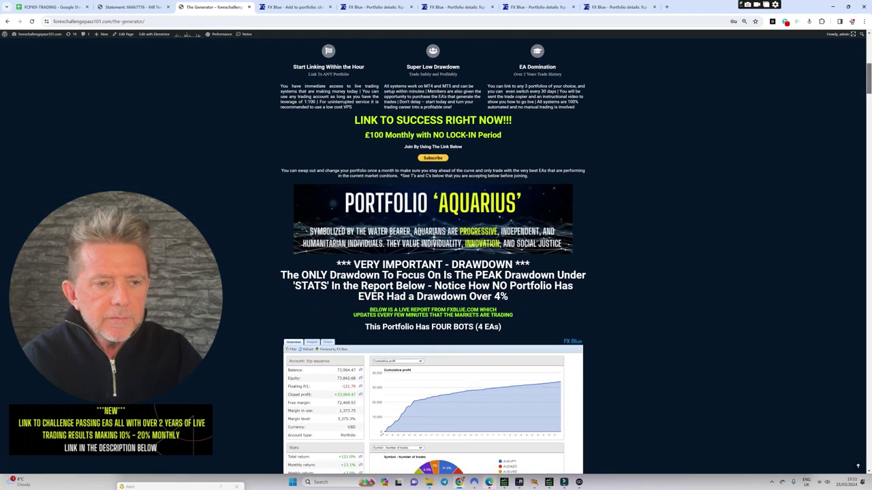
scroll(0, 78, down, 1)
scroll(0, 78, down, 1)
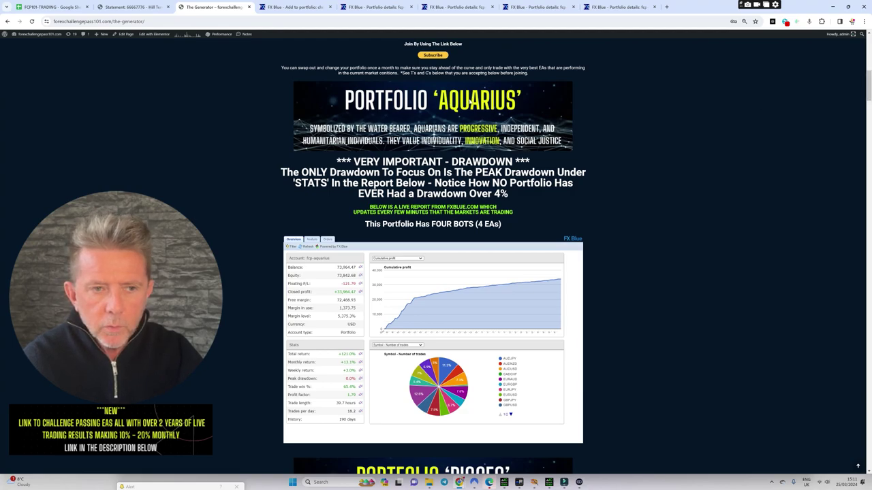
Step: On the FX Blue portfolio list, highlight the fcp-capricorn and fcp-leo portfolio names
click(297, 8)
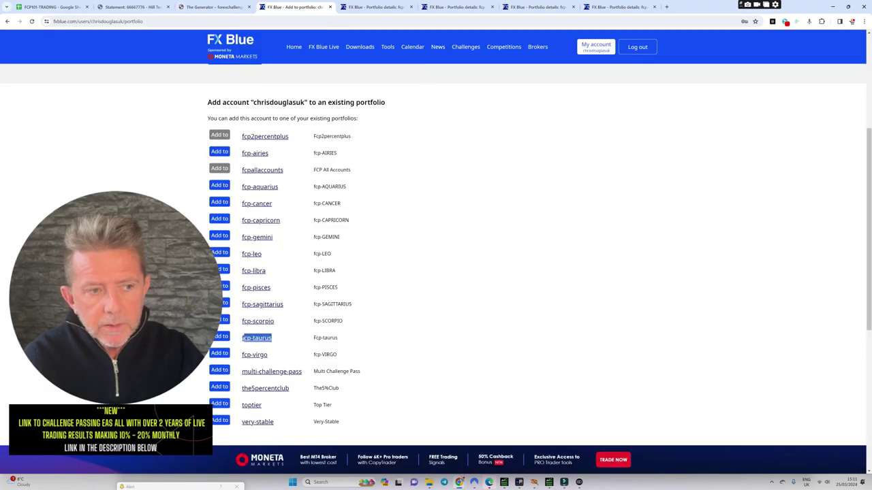
click(271, 155)
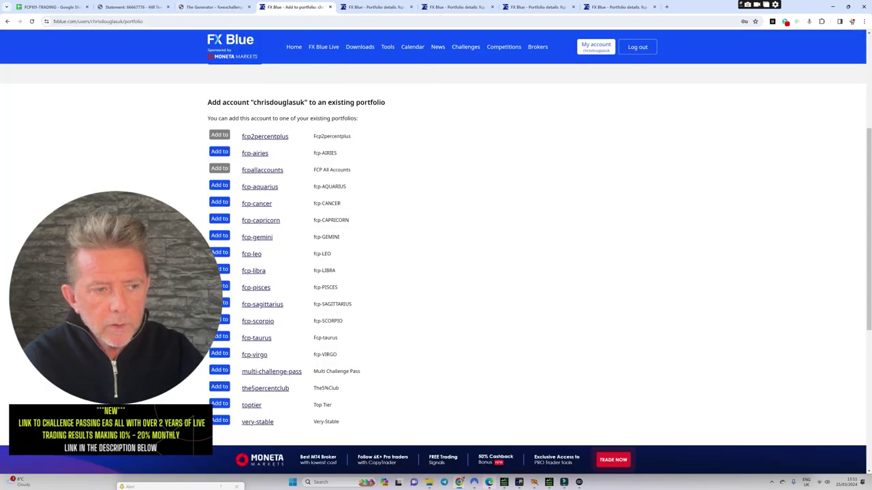
double_click(284, 220)
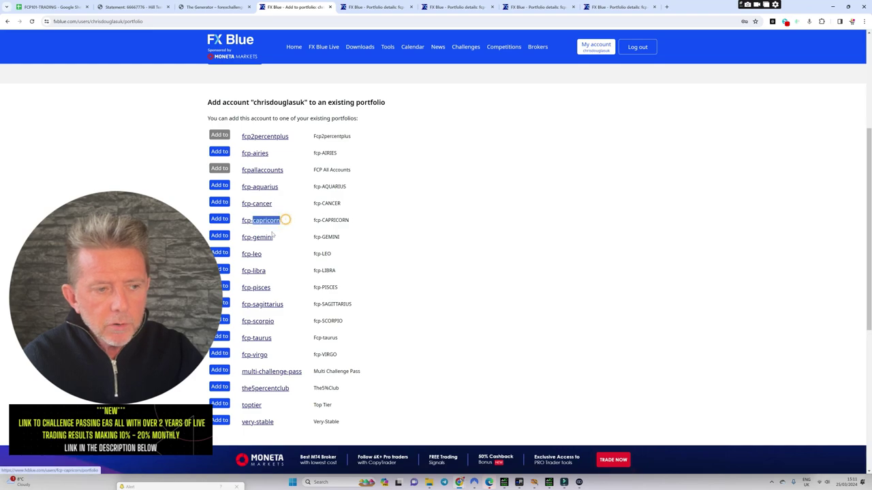
double_click(266, 237)
drag(247, 254, 261, 256)
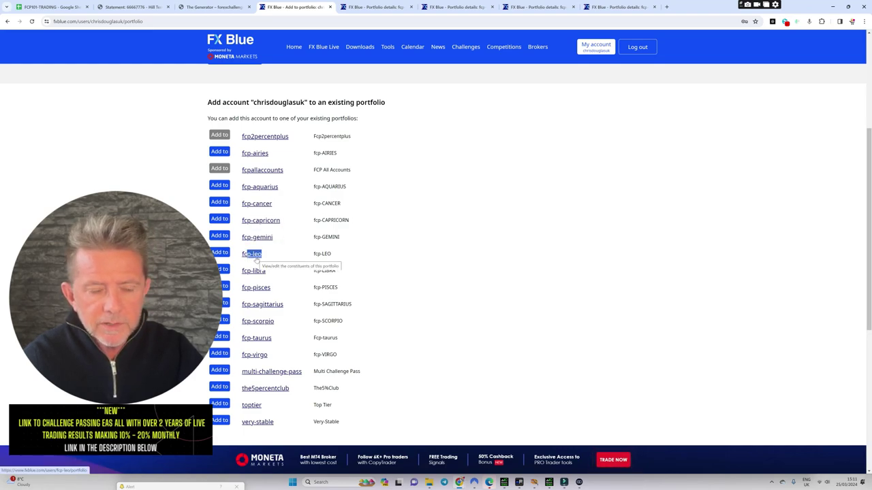
Step: Glance back at the Aquarius website page, then open the fcp-aquarius portfolio details
click(213, 7)
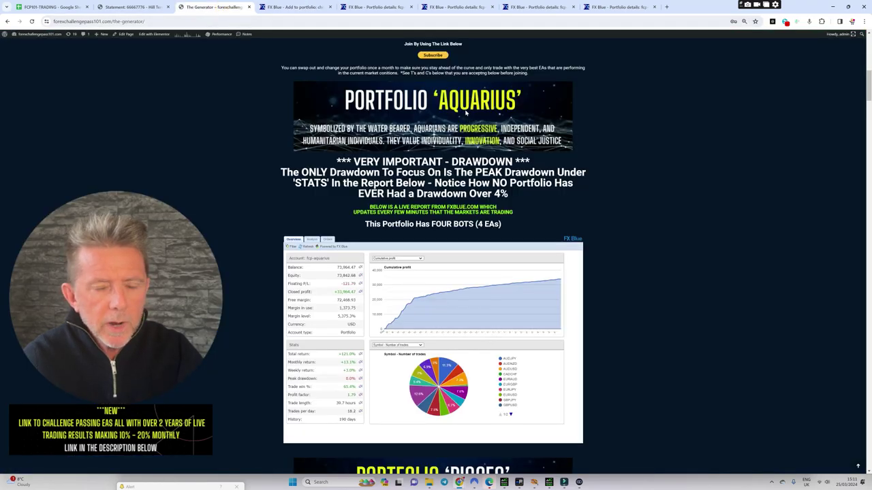
click(296, 7)
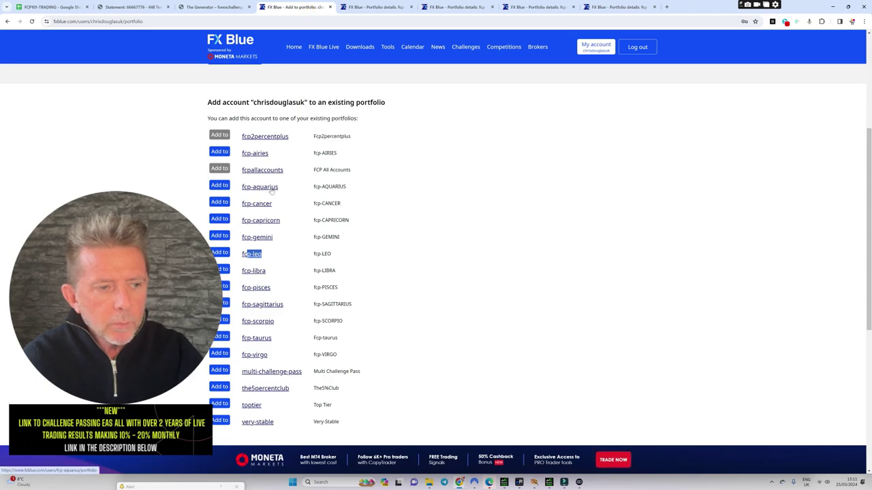
click(374, 7)
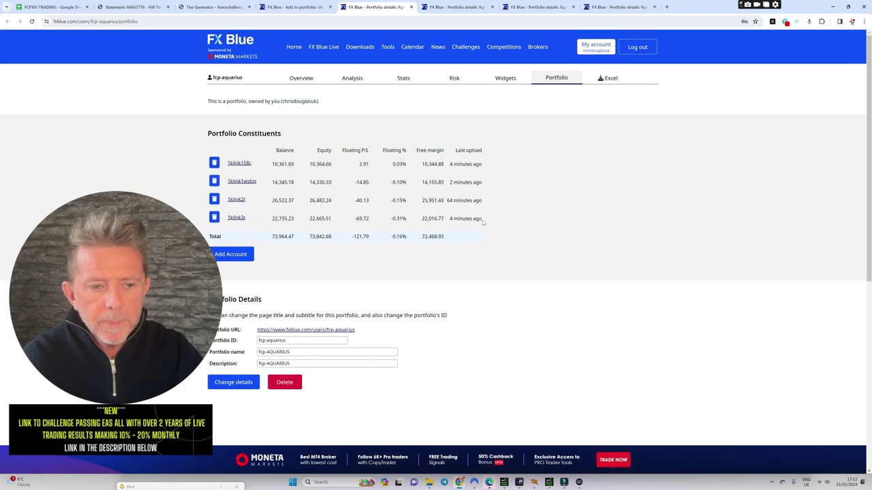
Step: Reload the fcp-aquarius portfolio and compare the accounts' last upload times before and after
drag(485, 219, 447, 200)
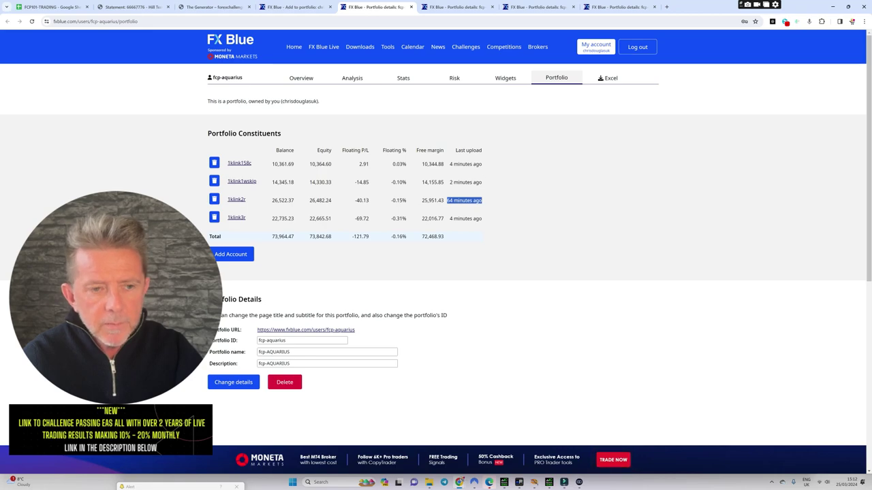
drag(482, 165, 453, 164)
right_click(529, 163)
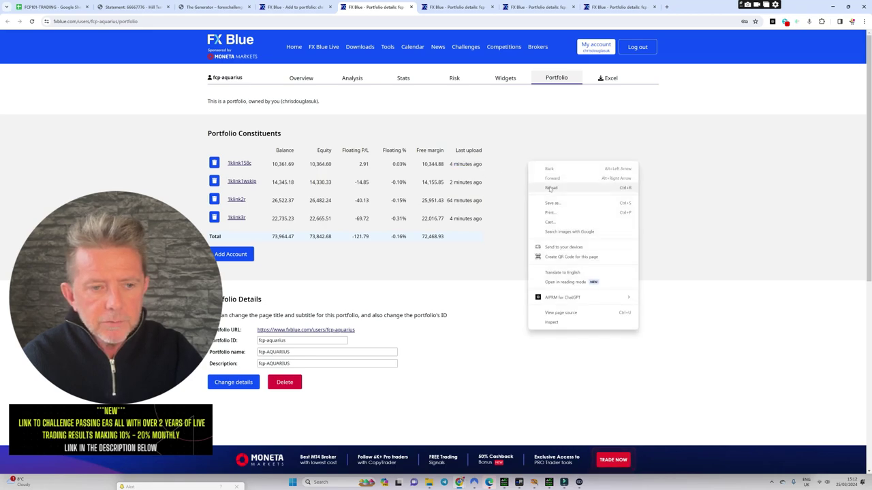
click(548, 189)
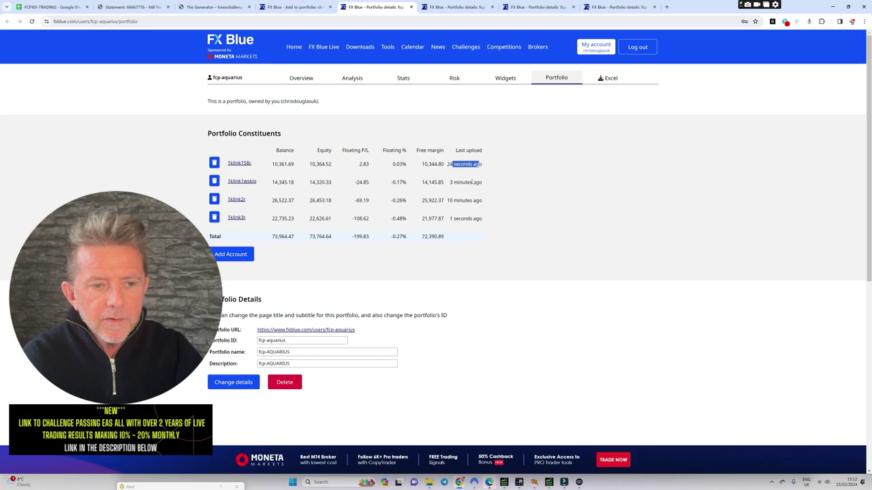
drag(476, 219, 441, 219)
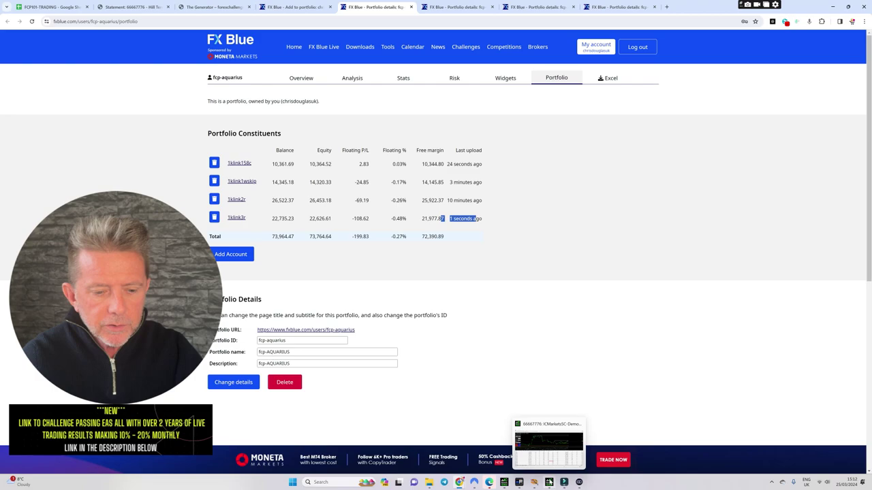
Step: Sort MetaTrader 4's XAUUSD account history by S/L, then return to FX Blue
click(549, 482)
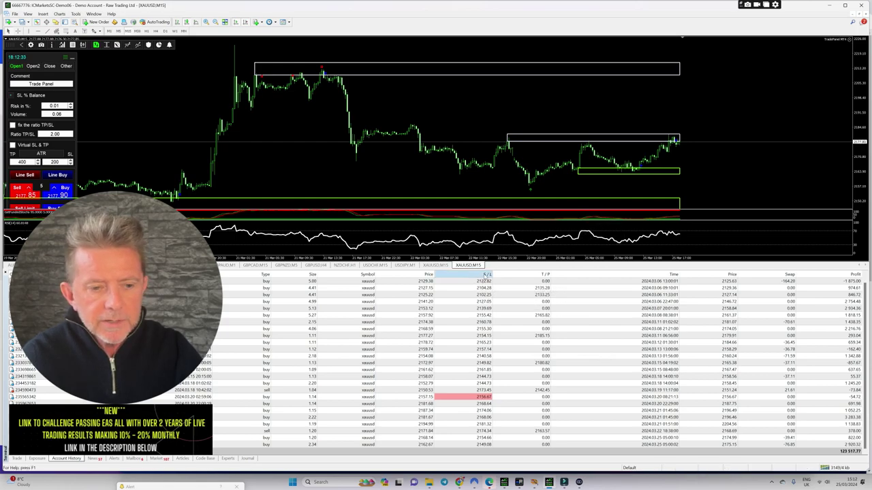
click(483, 275)
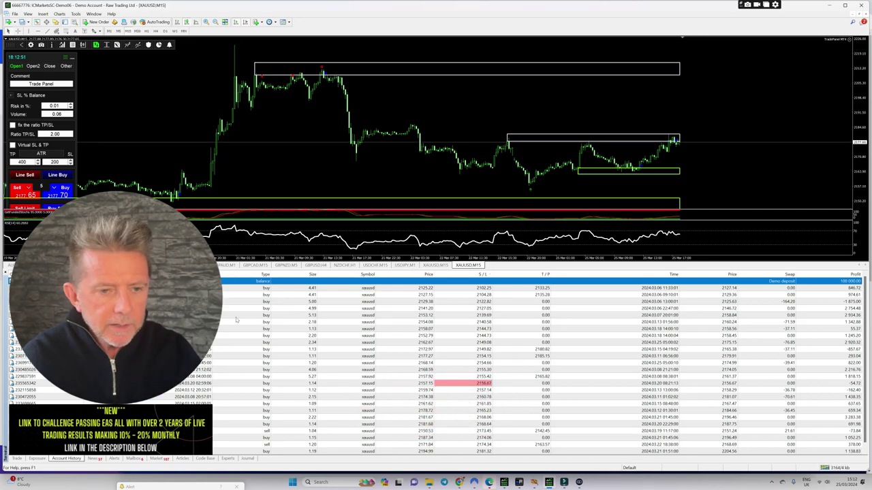
key(alt+Tab)
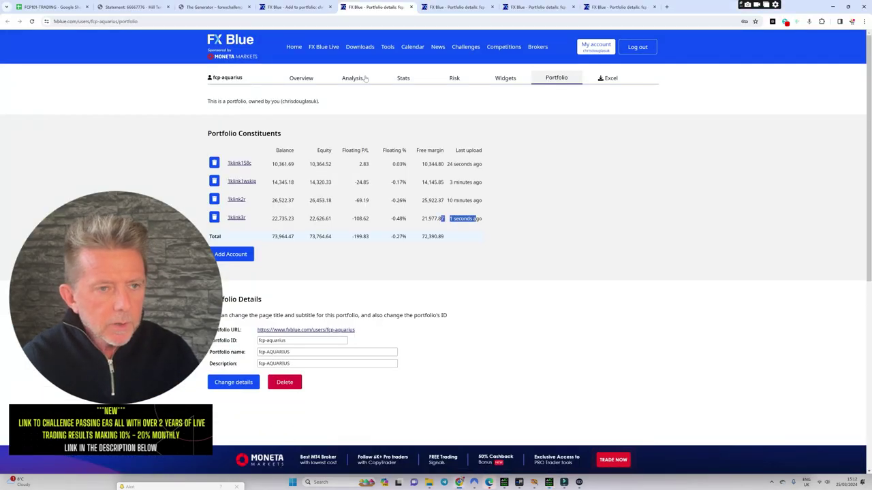
Step: Mark the Aquarius report's '190 days' history value, then bring MetaTrader 4 back up
click(294, 7)
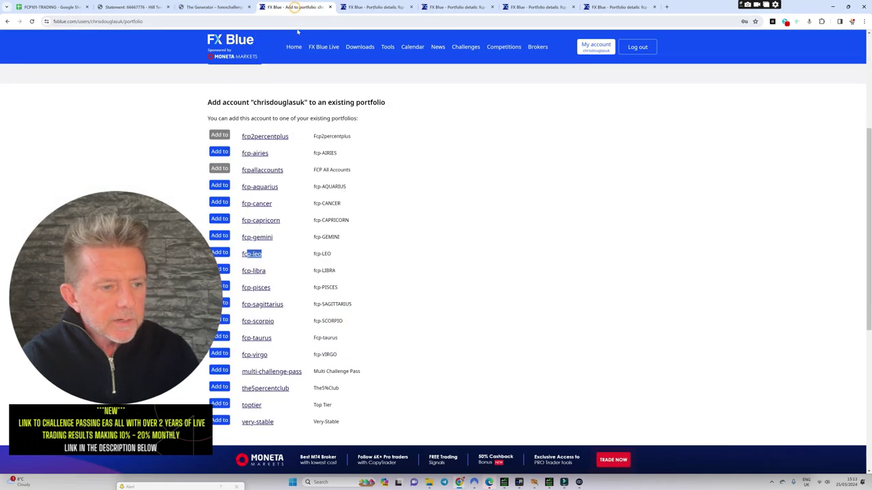
click(213, 7)
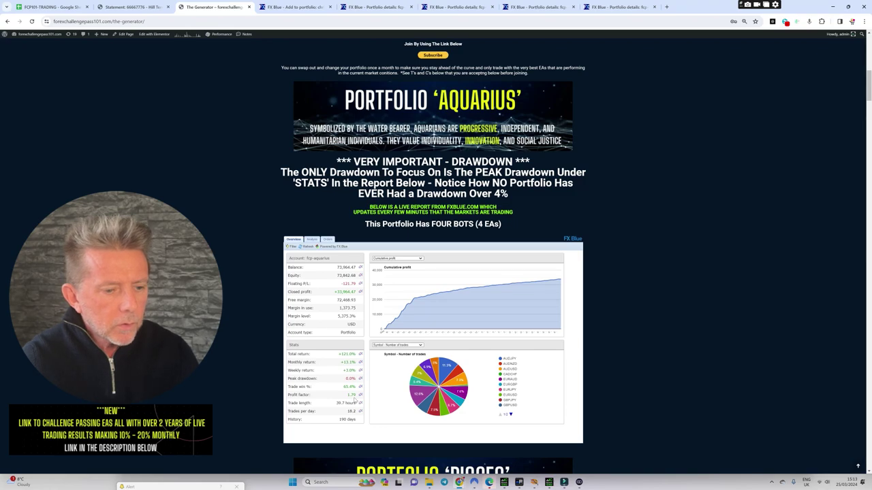
drag(356, 420, 335, 422)
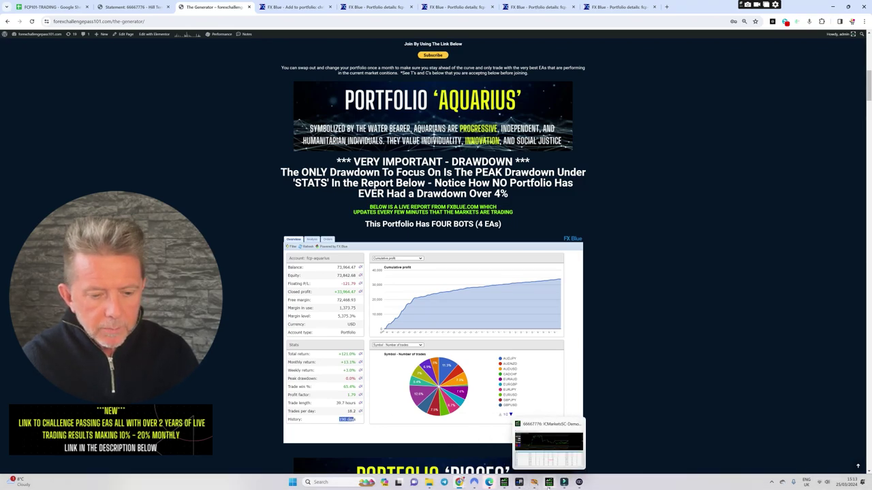
click(549, 482)
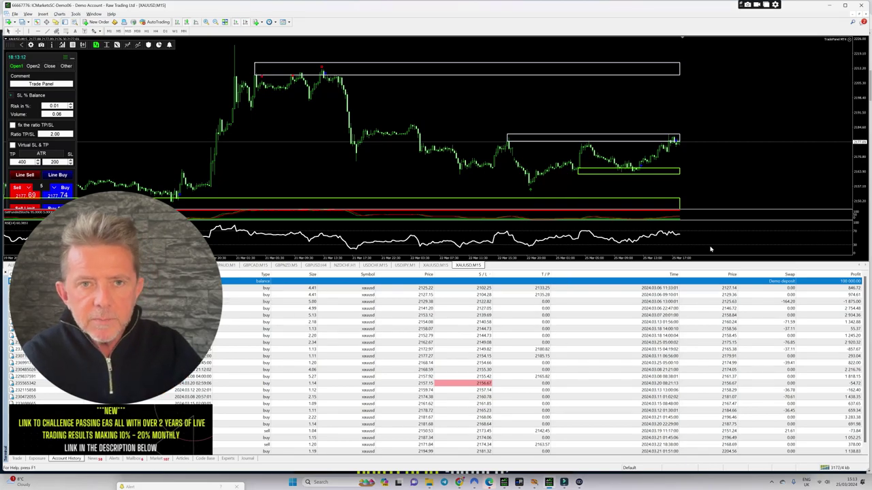
Step: Review open trades and account history, sorting the closed trades oldest first
scroll(841, 415, down, 1)
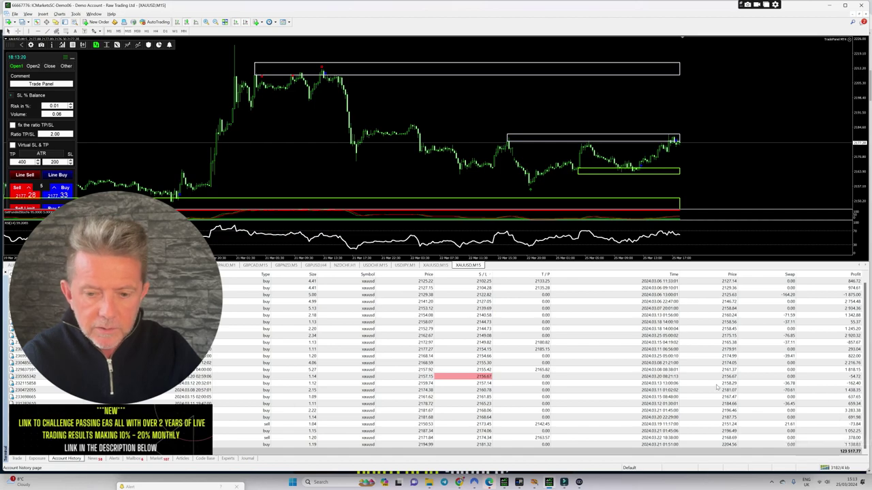
click(16, 458)
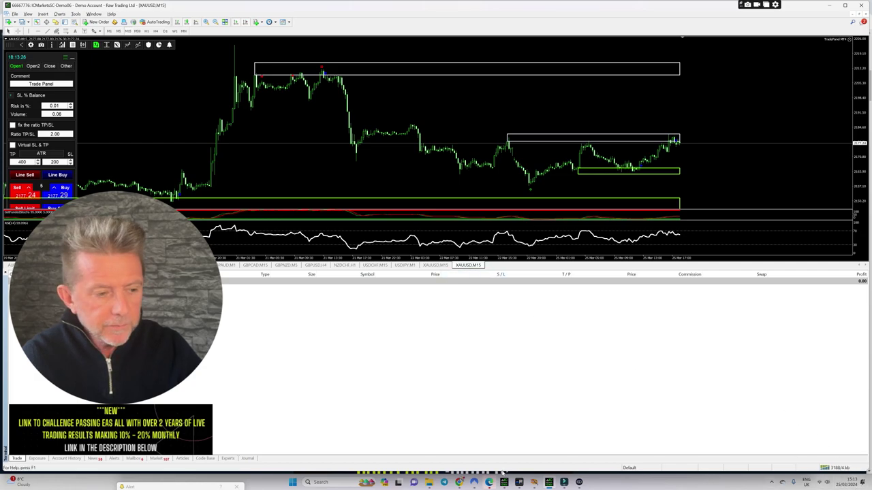
click(66, 459)
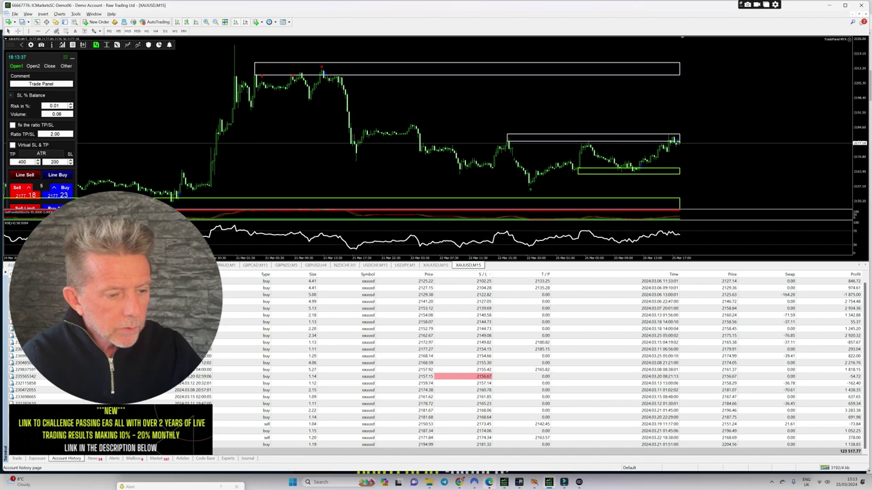
click(20, 274)
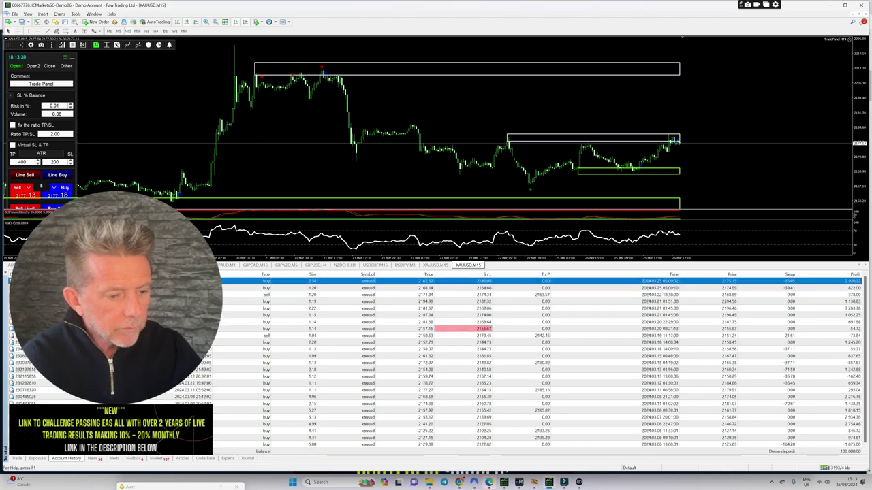
click(21, 273)
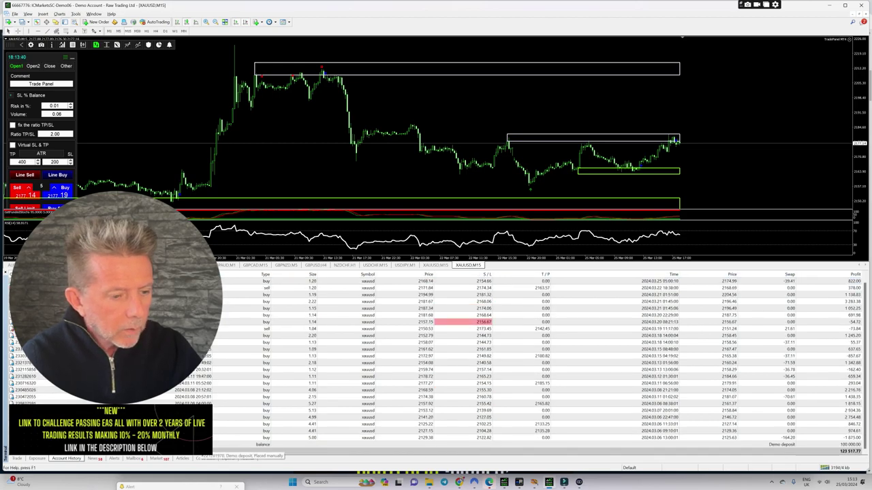
click(20, 274)
scroll(209, 397, down, 1)
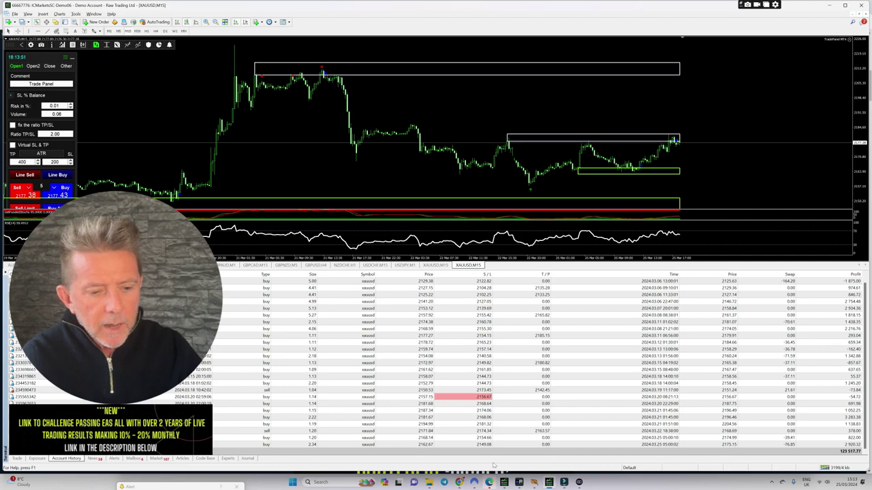
Step: Save the account history as a Detailed Report, replacing the existing DetailedStatement file
right_click(162, 403)
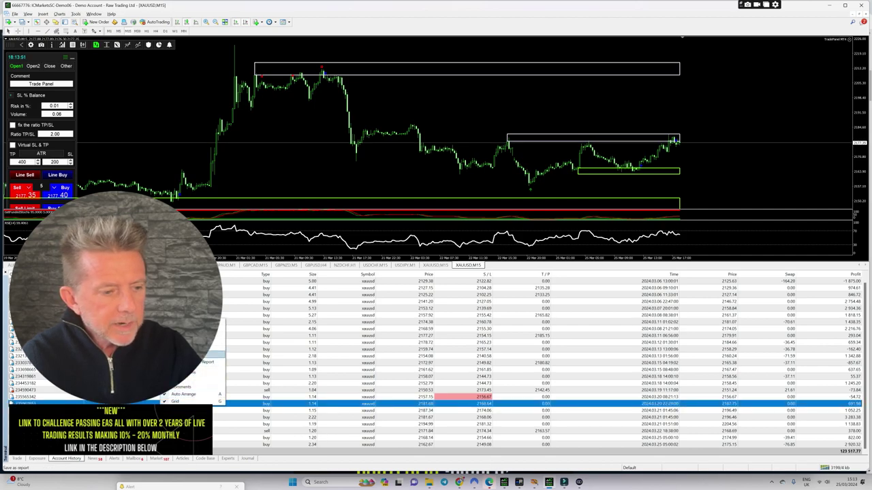
click(208, 361)
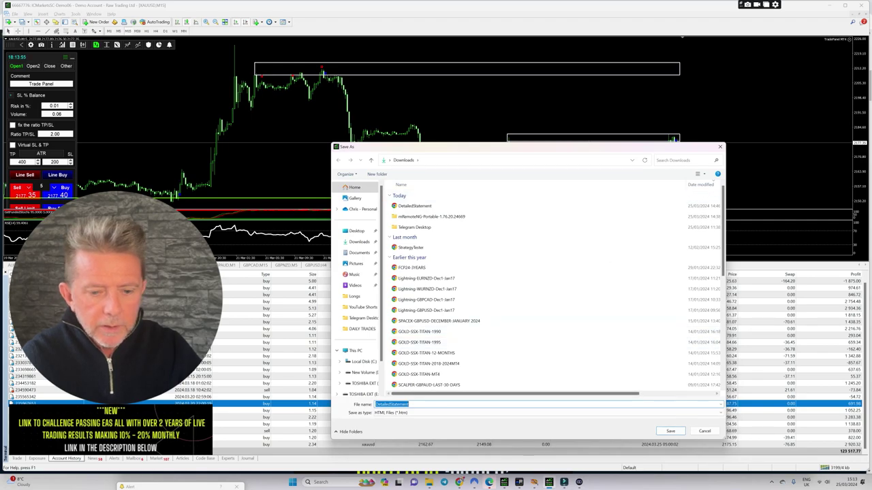
key(Return)
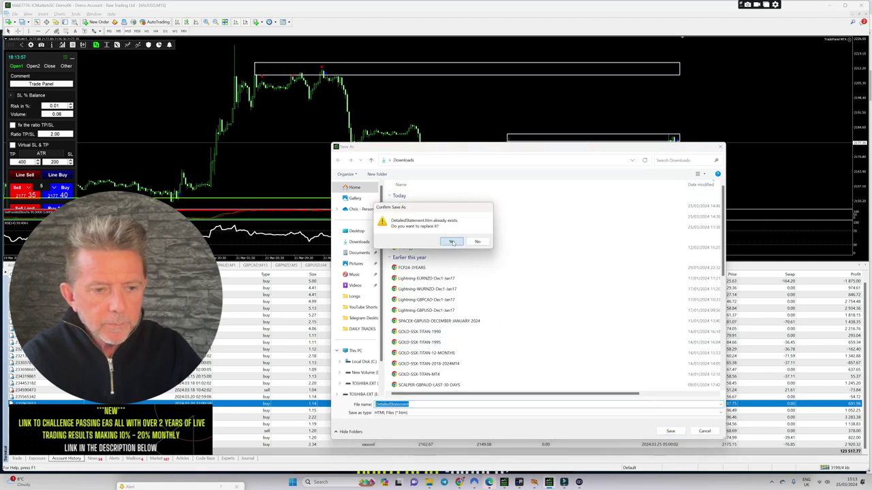
click(452, 242)
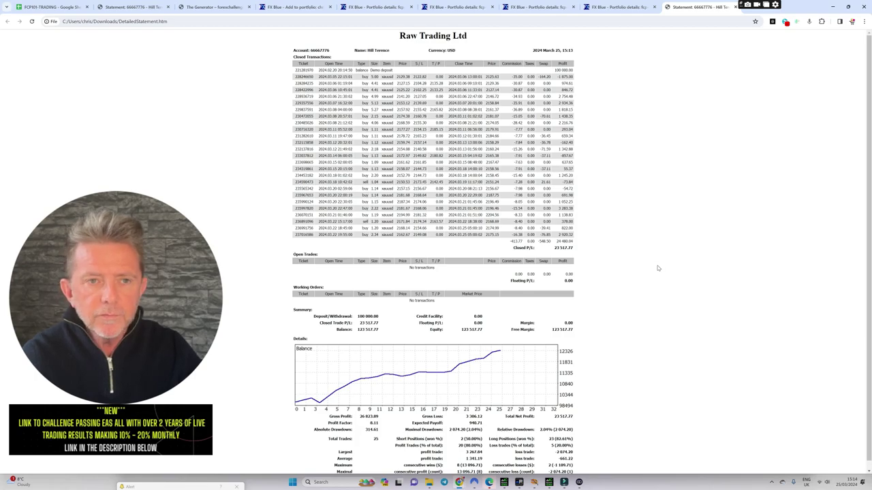
Step: After reviewing the 23,517.77 profit statement, return to the Portfolio Aquarius page
click(210, 8)
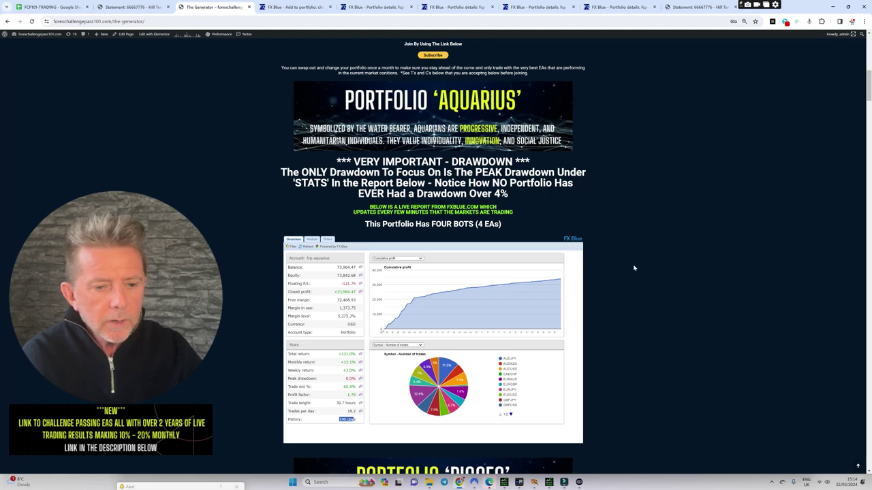
Step: Scroll back to the top to show the 7%–10% monthly earnings headline
drag(867, 90, 868, 180)
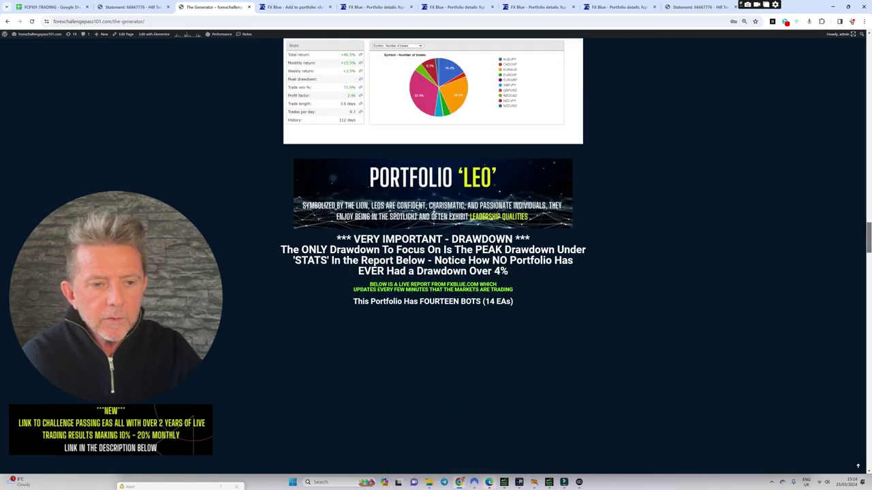
drag(868, 180, 850, 104)
scroll(850, 104, up, 10)
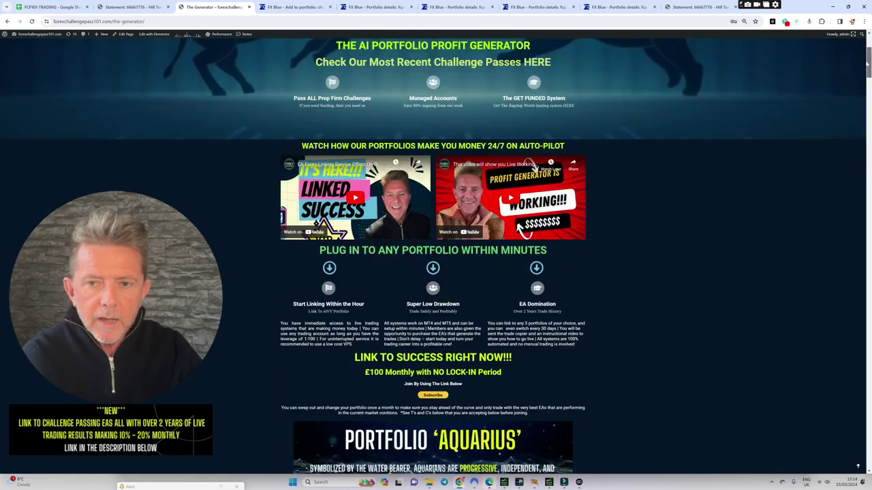
scroll(811, 119, up, 5)
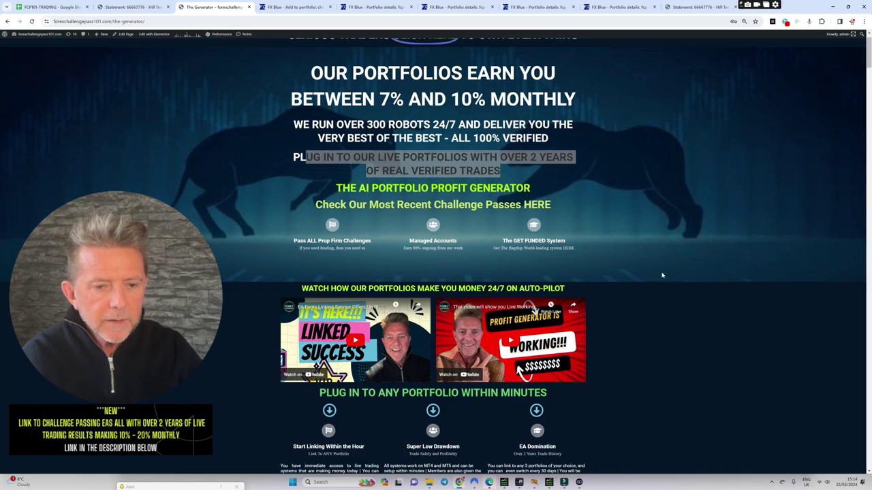